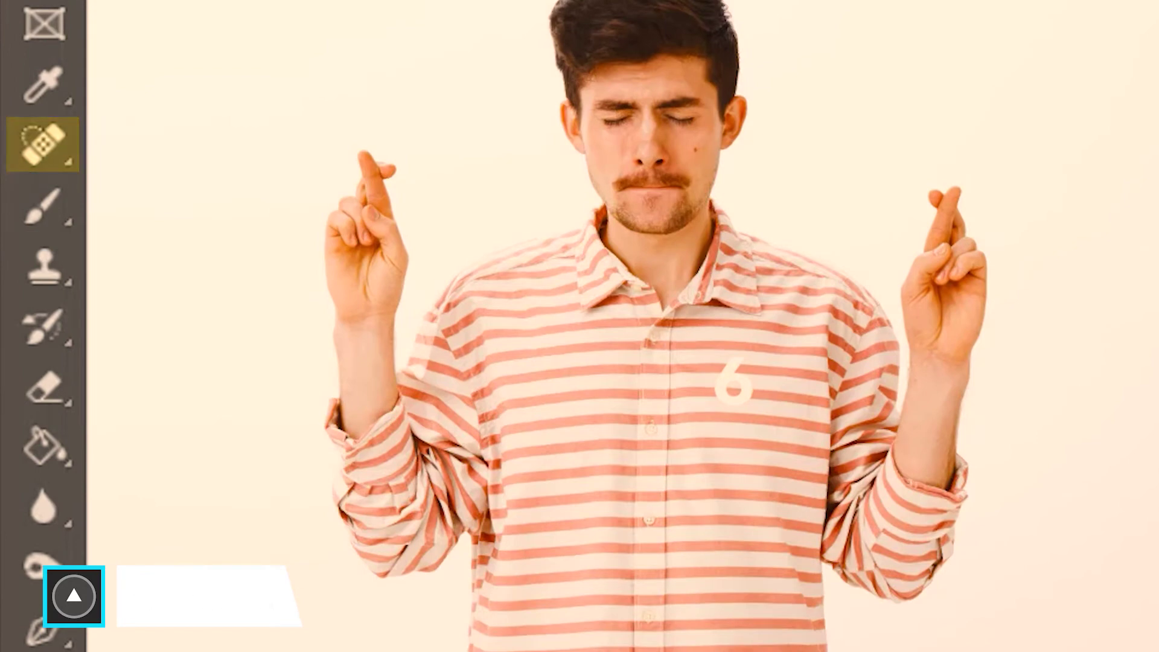
# Select the Spot Healing Brush Tool and target the IMAGE layer for editing
pyautogui.rightClick(71, 156)
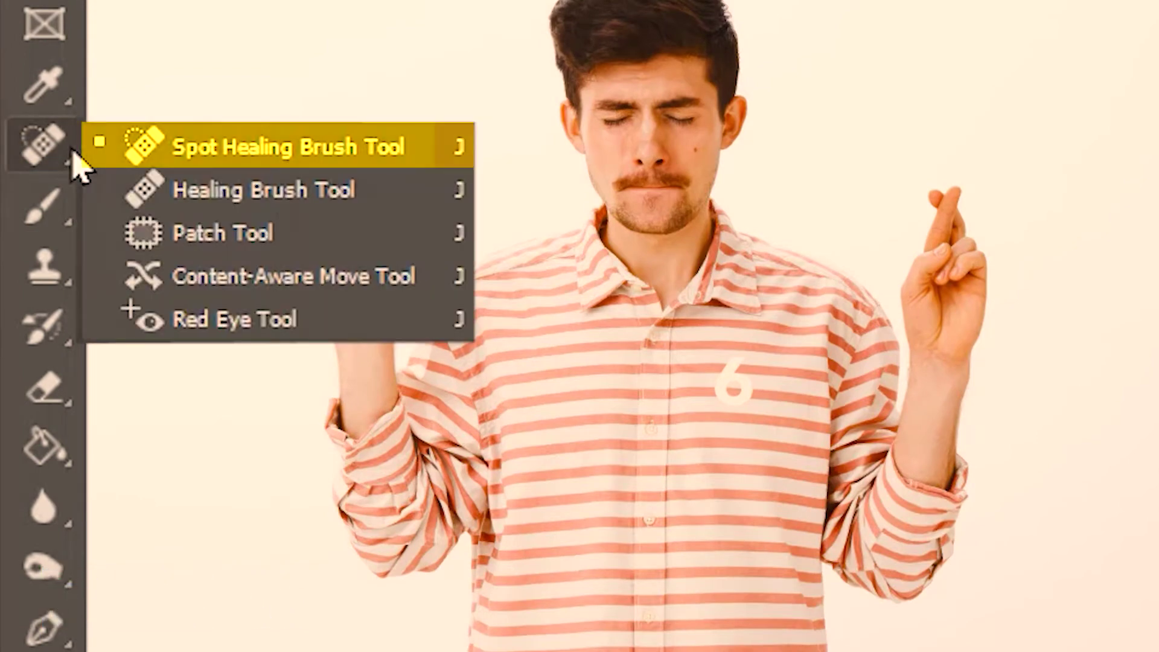
pyautogui.click(303, 158)
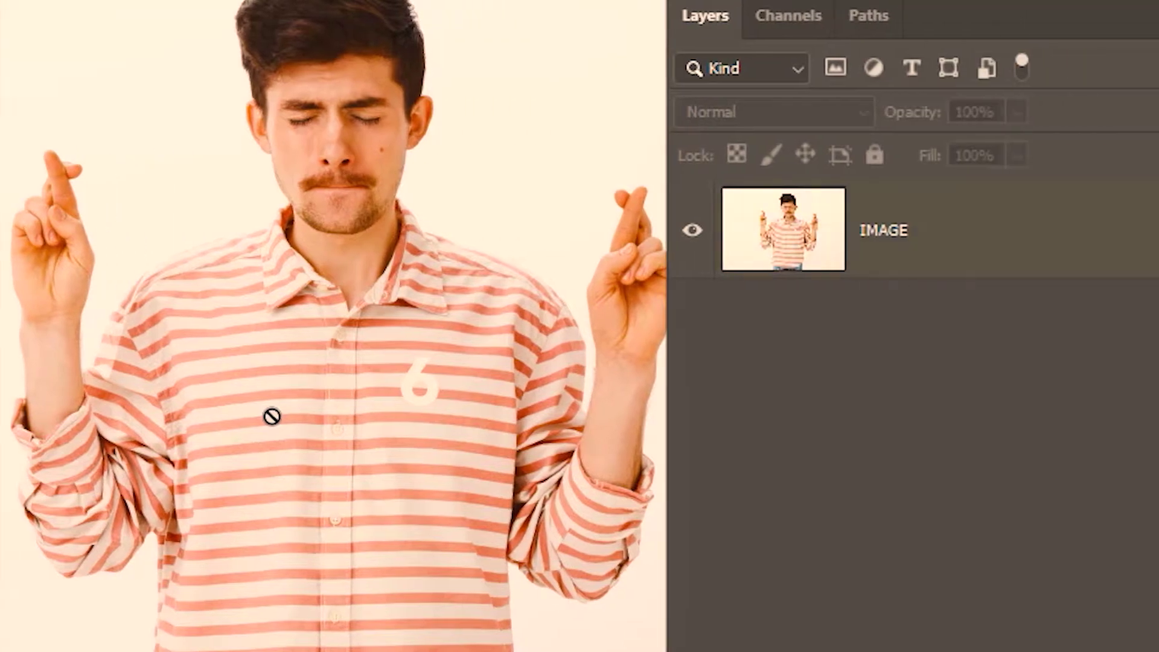
pyautogui.click(960, 248)
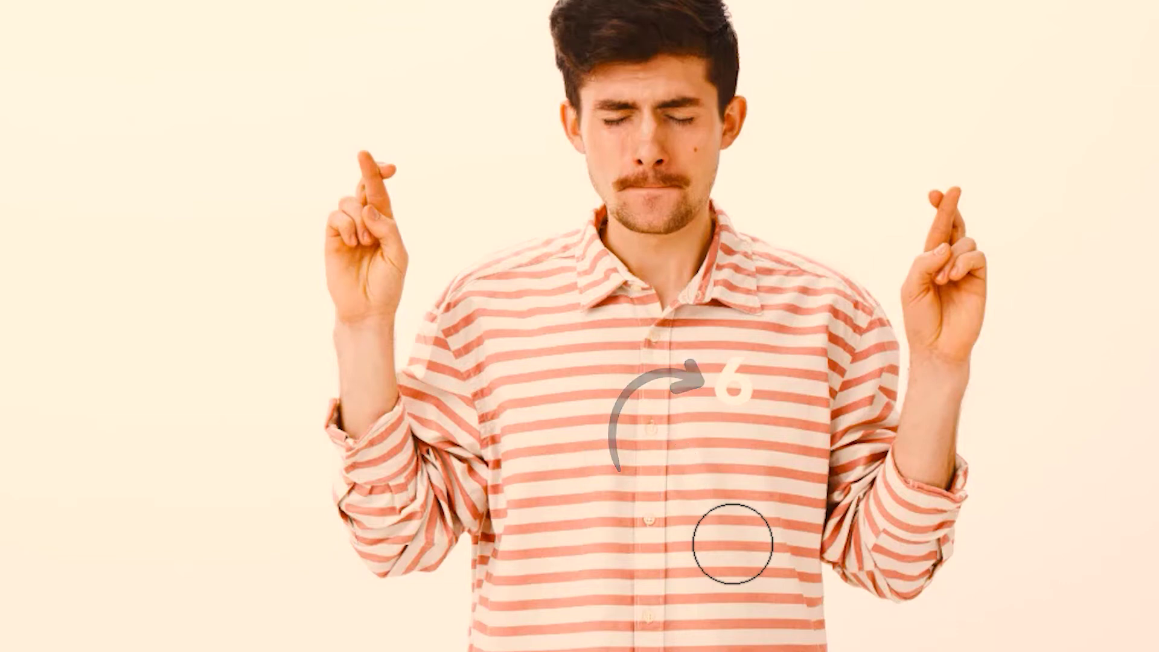
# Zoom in with the Zoom tool on the 6 printed on the shirt
pyautogui.press('z')
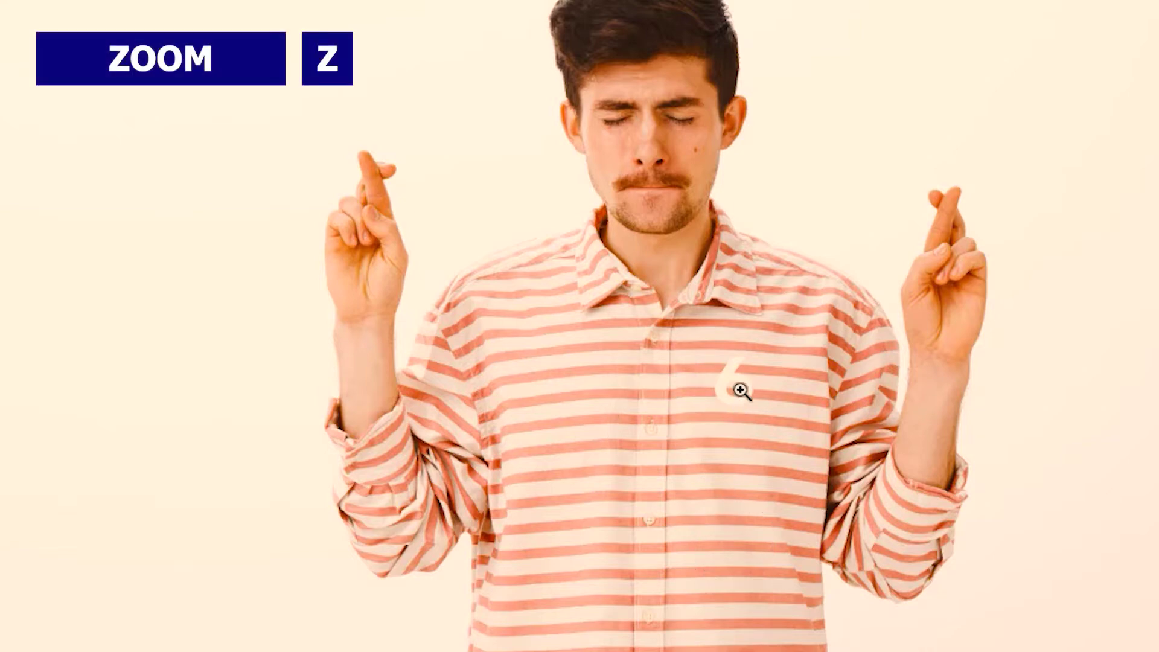
pyautogui.moveTo(740, 388); pyautogui.dragTo(859, 628)
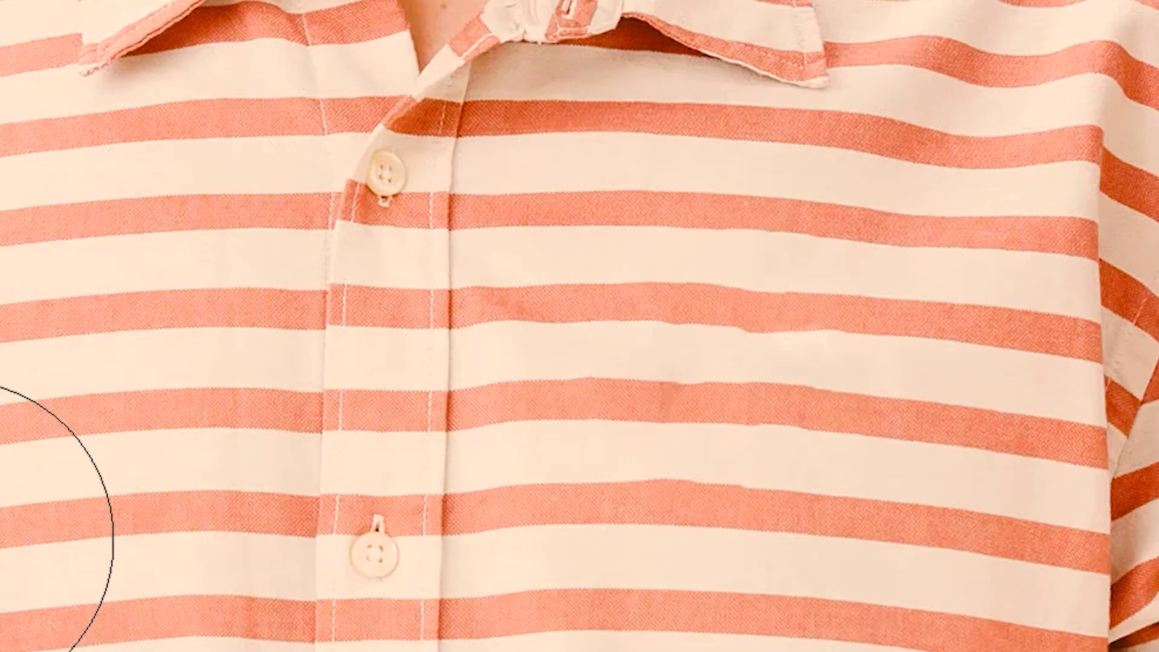
# Undo the previous heal, heal the 6 with Create Texture type, then undo the blurry result
pyautogui.hotkey('ctrl', 'z')
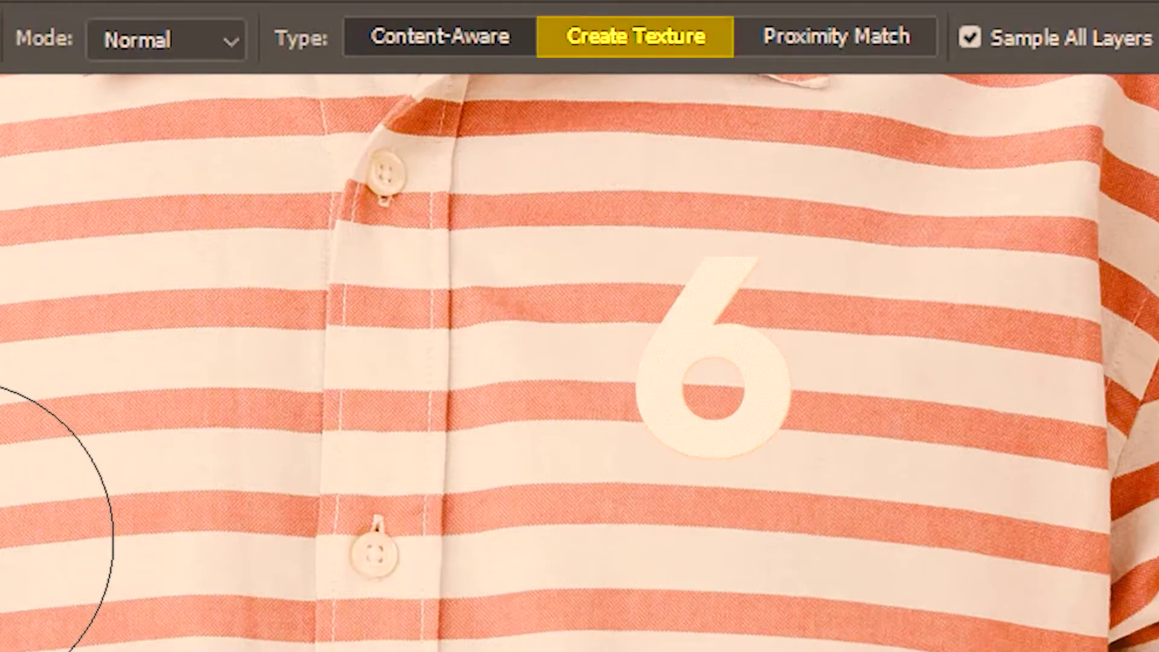
pyautogui.click(590, 30)
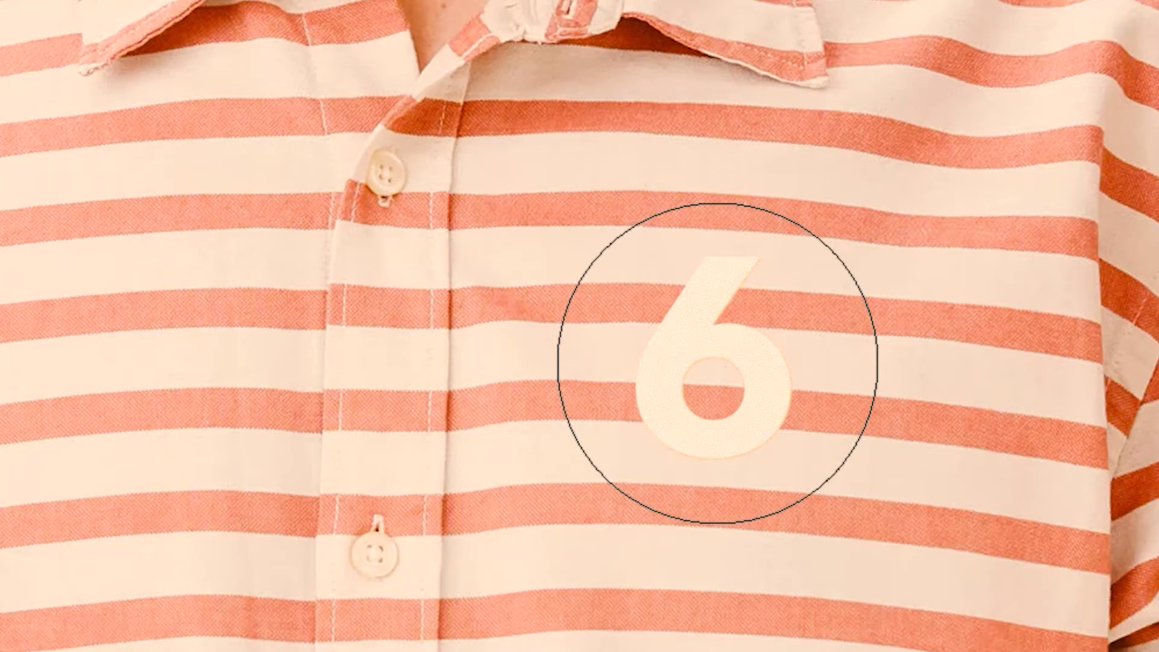
pyautogui.click(717, 363)
pyautogui.click(717, 362)
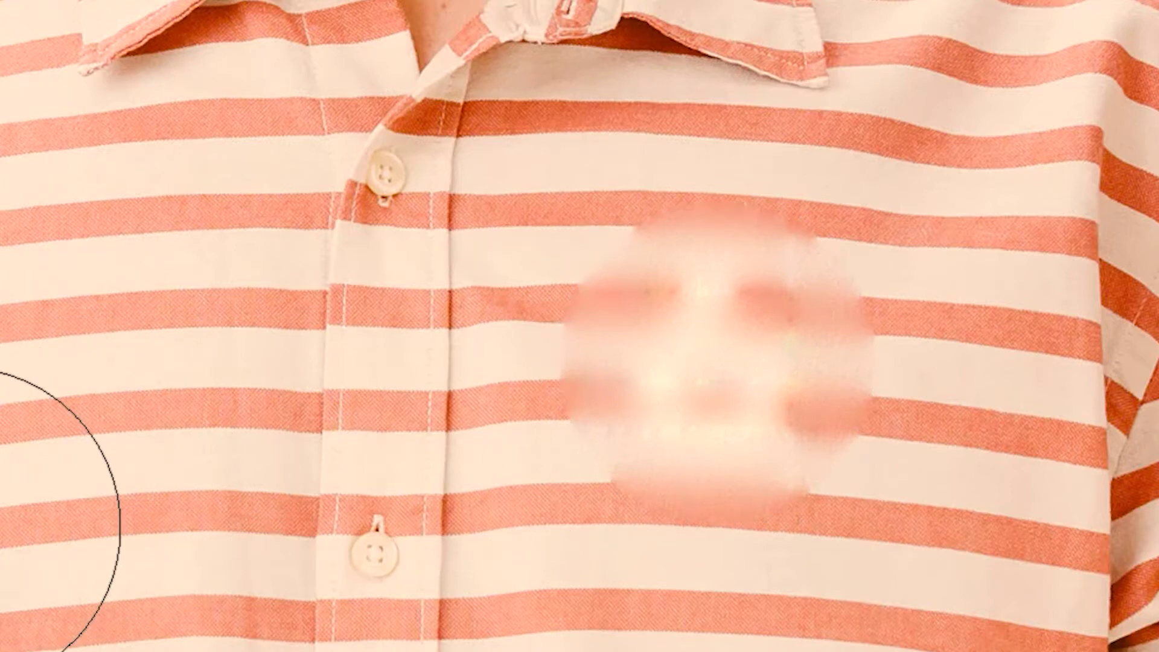
pyautogui.hotkey('ctrl', 'z')
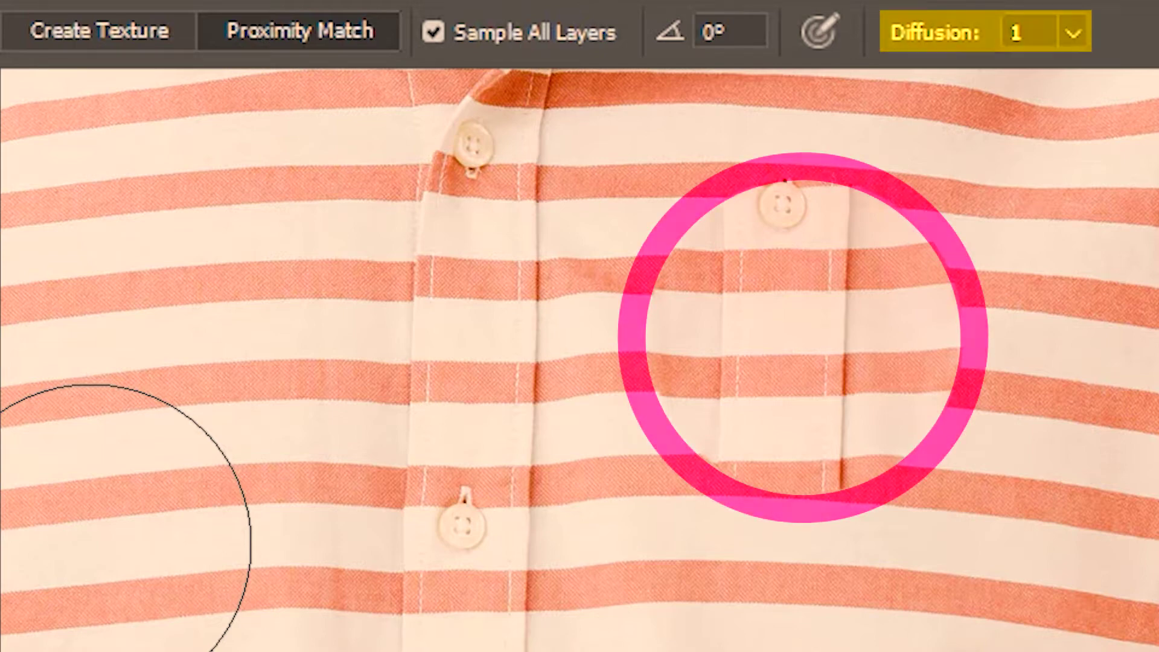
# Undo the pocket-like patch, raise healing Diffusion to 7, and heal over the 6 again
pyautogui.hotkey('ctrl', 'z')
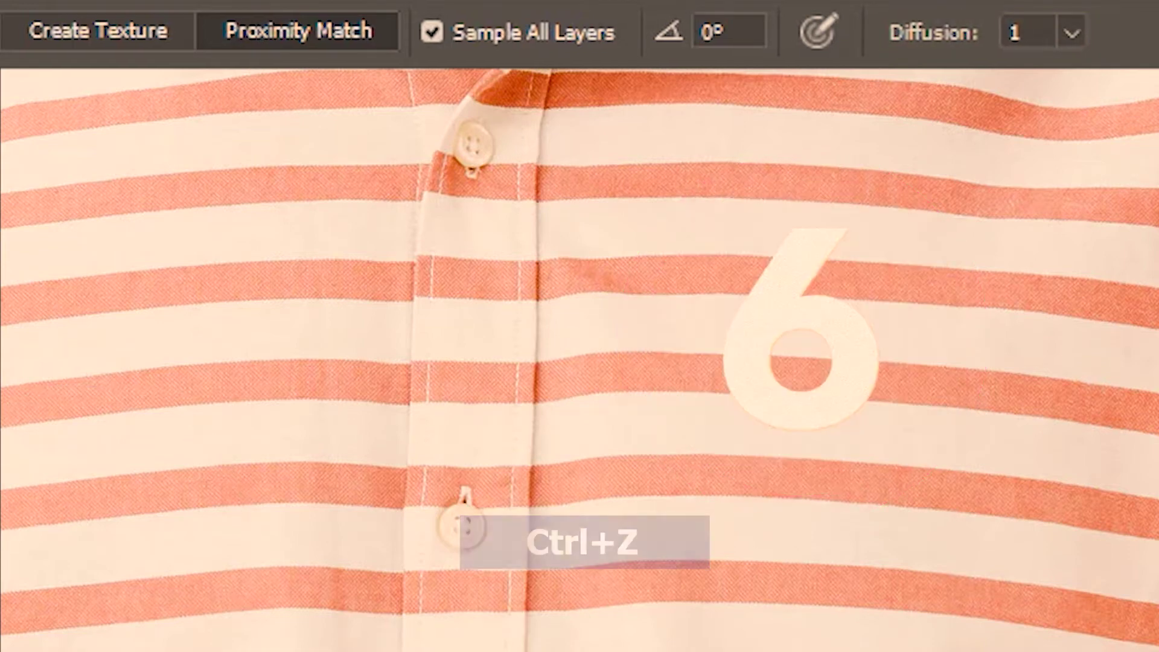
pyautogui.click(1072, 33)
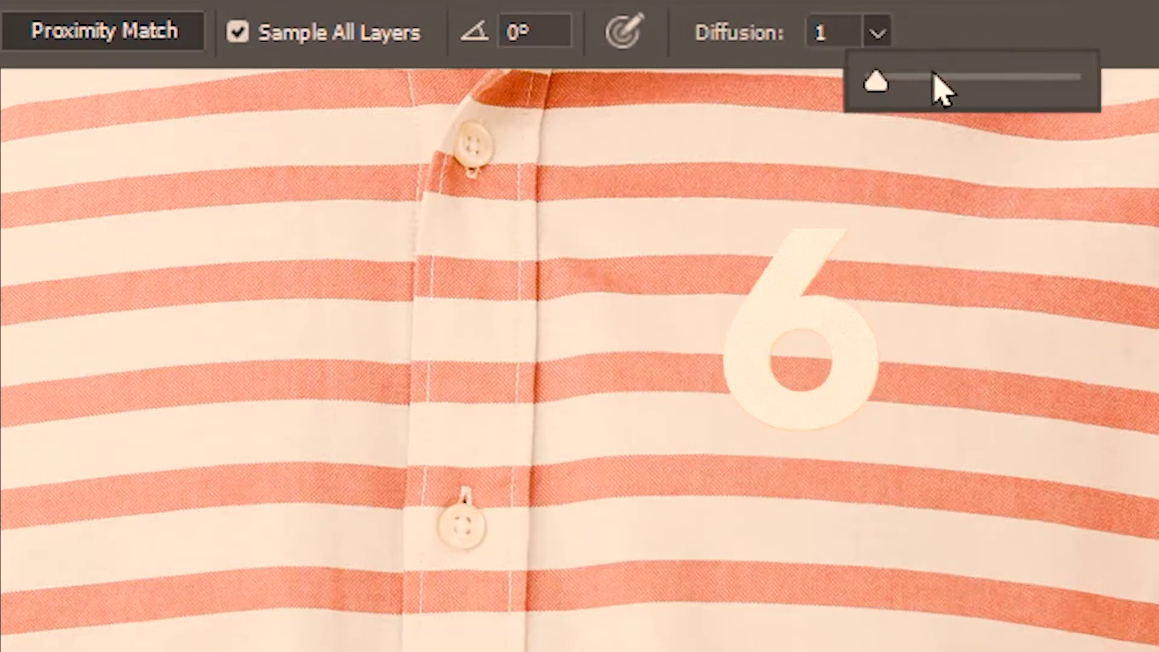
pyautogui.moveTo(936, 84); pyautogui.dragTo(1067, 83)
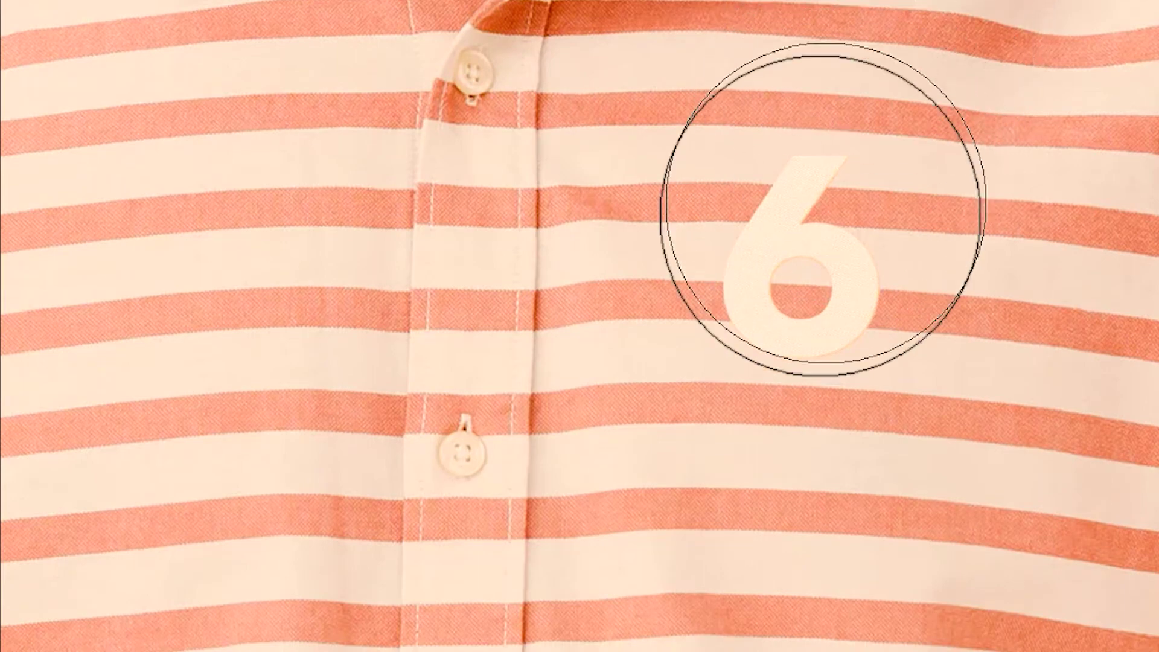
pyautogui.click(795, 261)
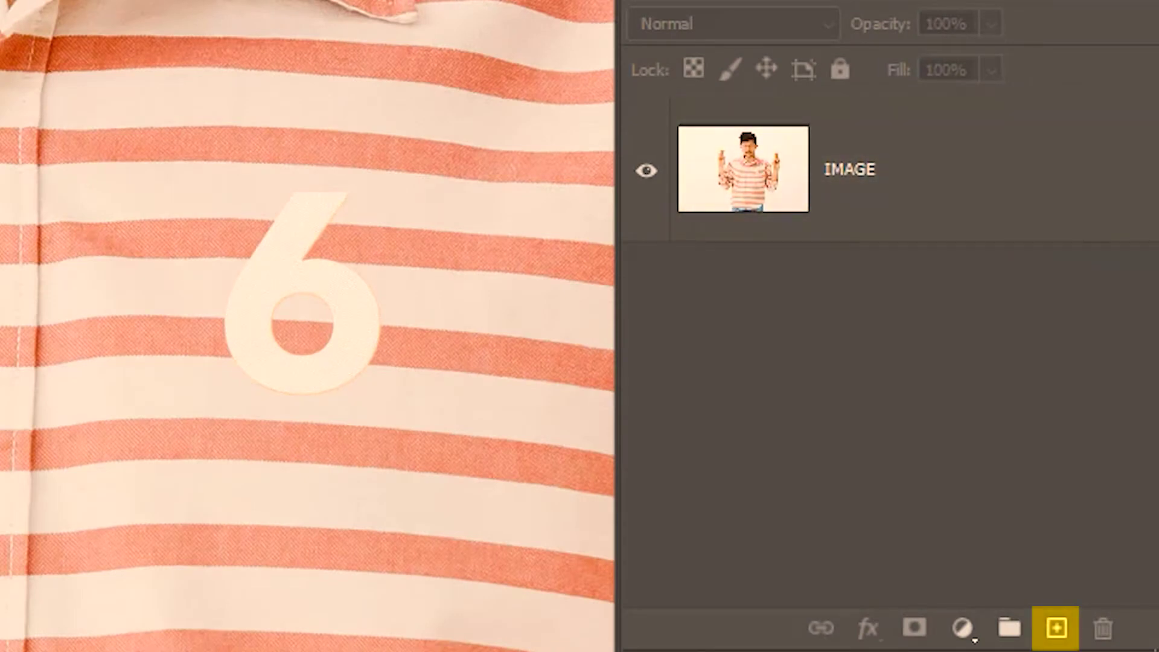
# Create a new layer above IMAGE and rename it CORRECTION
pyautogui.click(1055, 628)
pyautogui.doubleClick(856, 168)
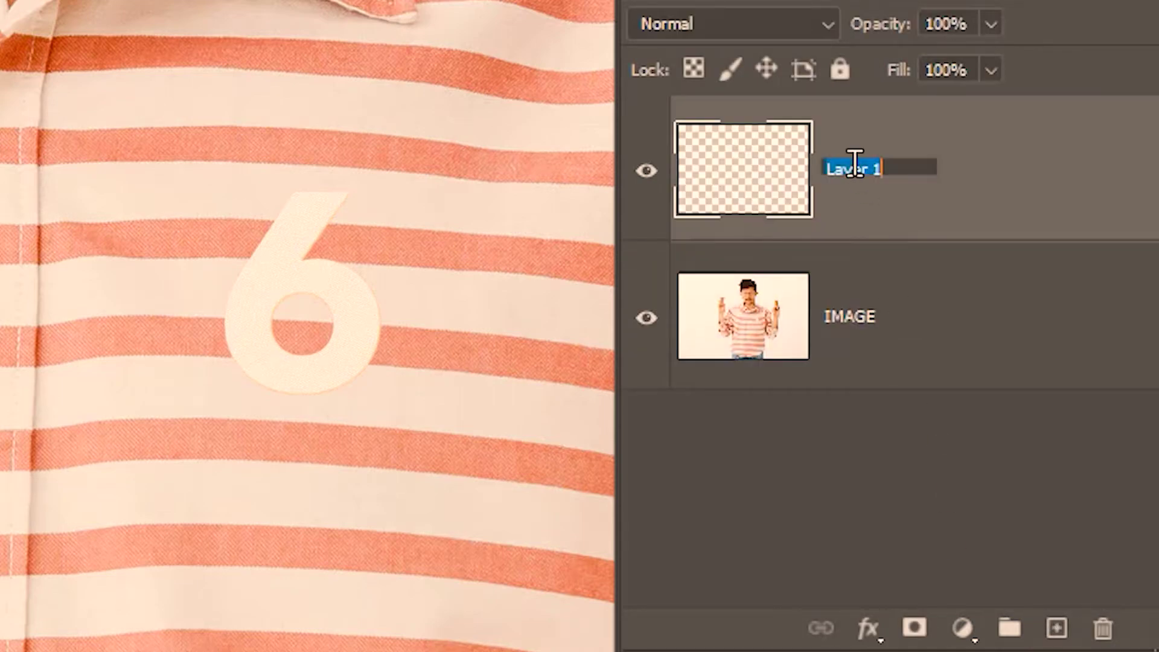
pyautogui.write('CORRECTION')
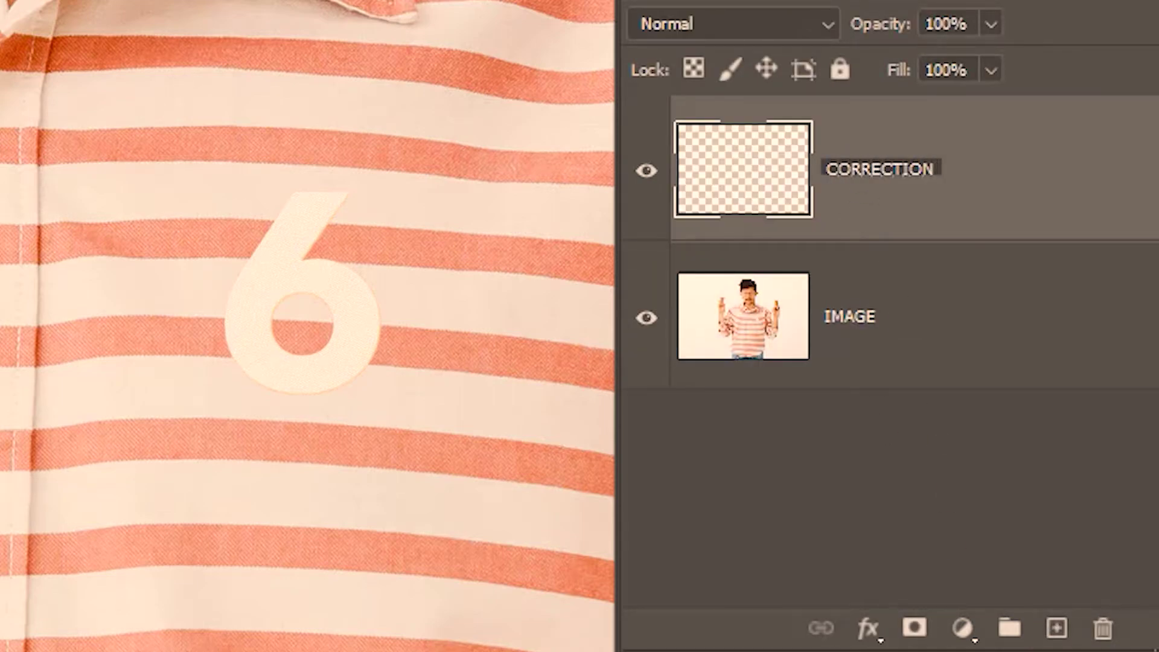
pyautogui.press('Return')
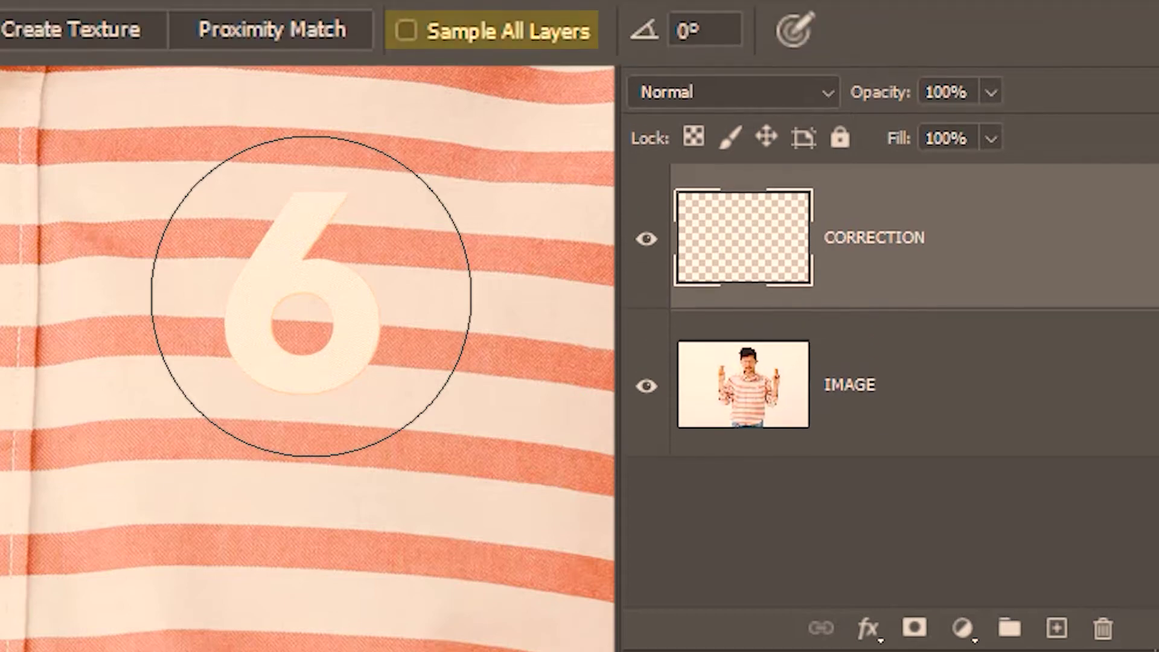
# Enable Sample All Layers, heal the 6 onto CORRECTION, and drag the patch aside
pyautogui.click(406, 31)
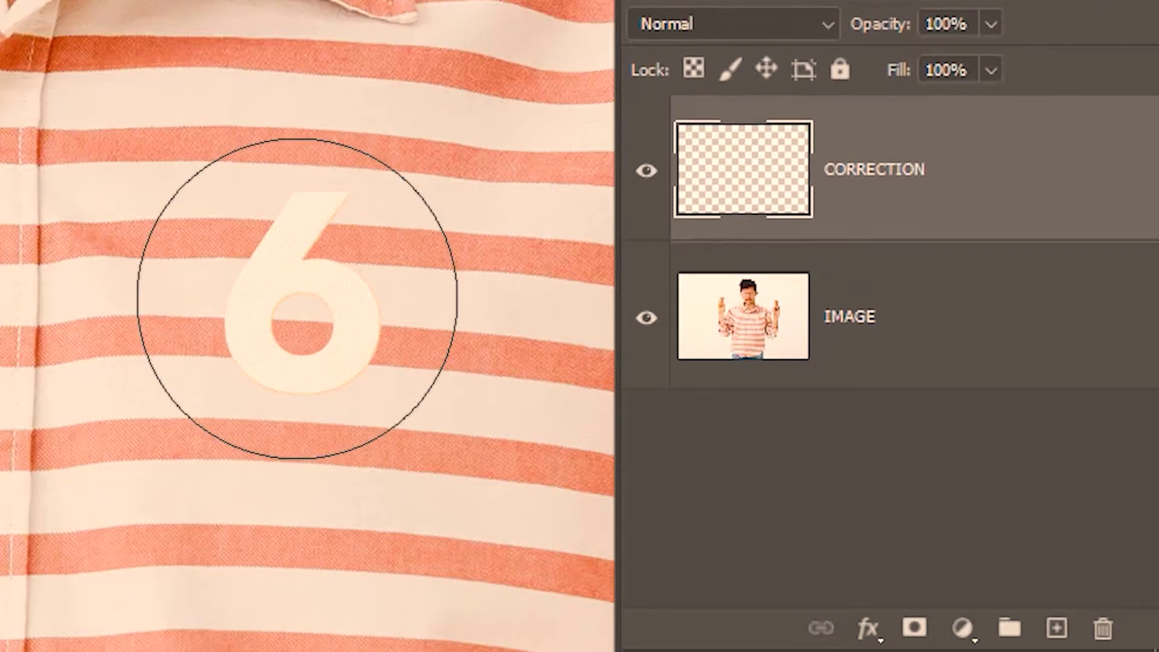
pyautogui.click(296, 299)
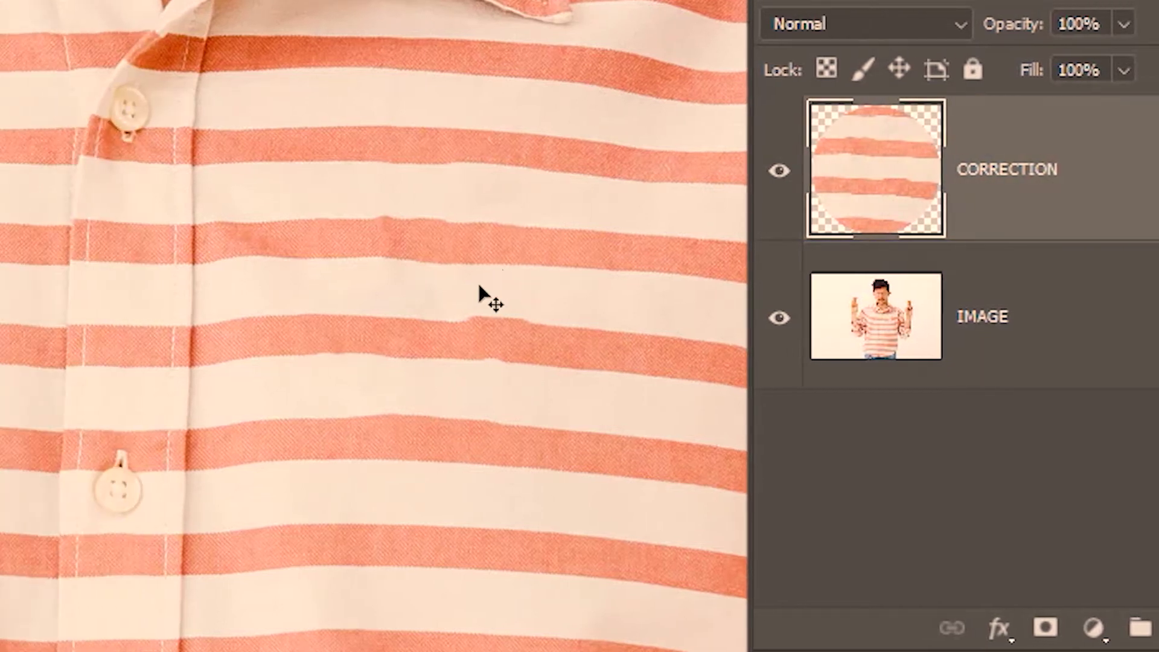
pyautogui.moveTo(333, 305); pyautogui.dragTo(155, 351)
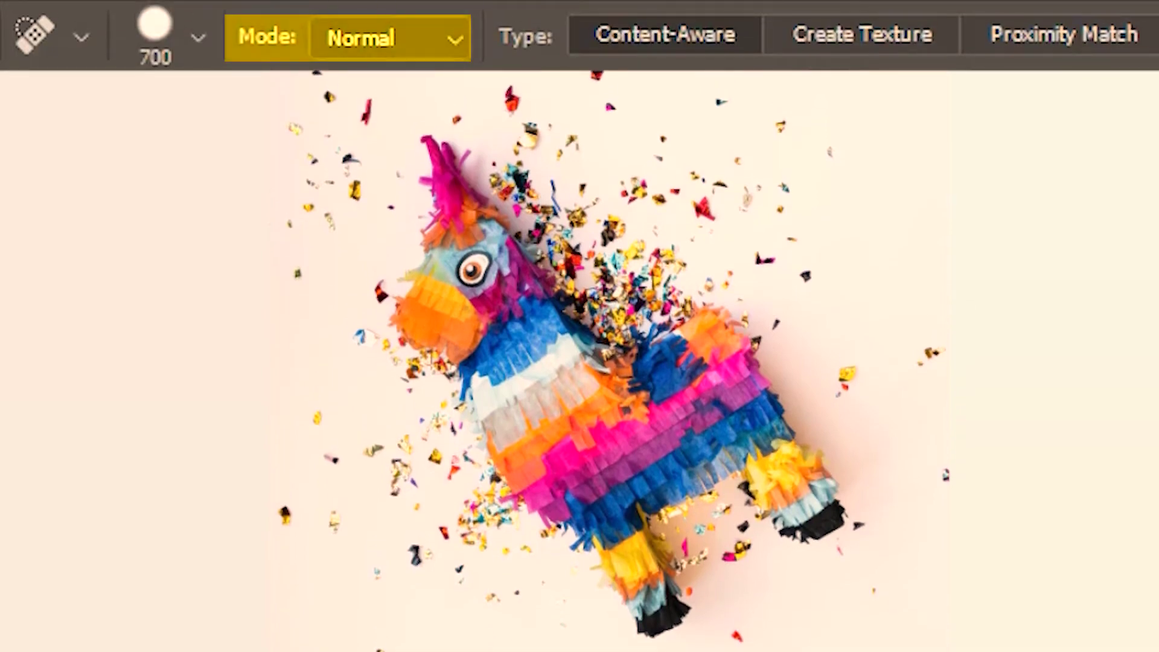
pyautogui.click(452, 35)
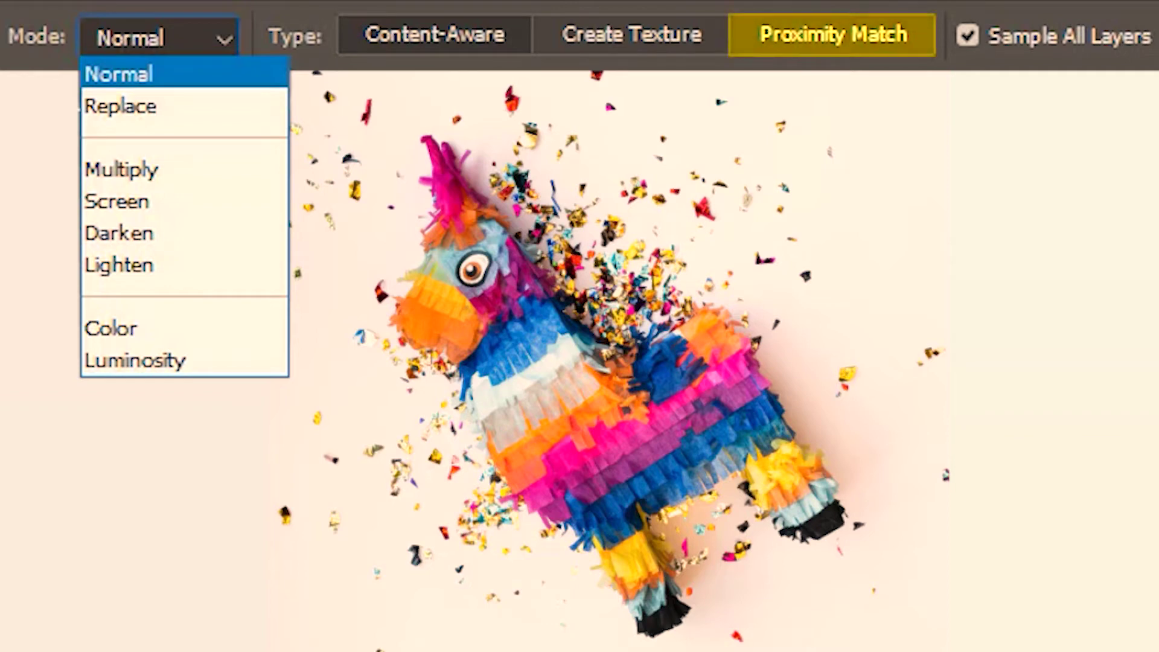
pyautogui.click(823, 36)
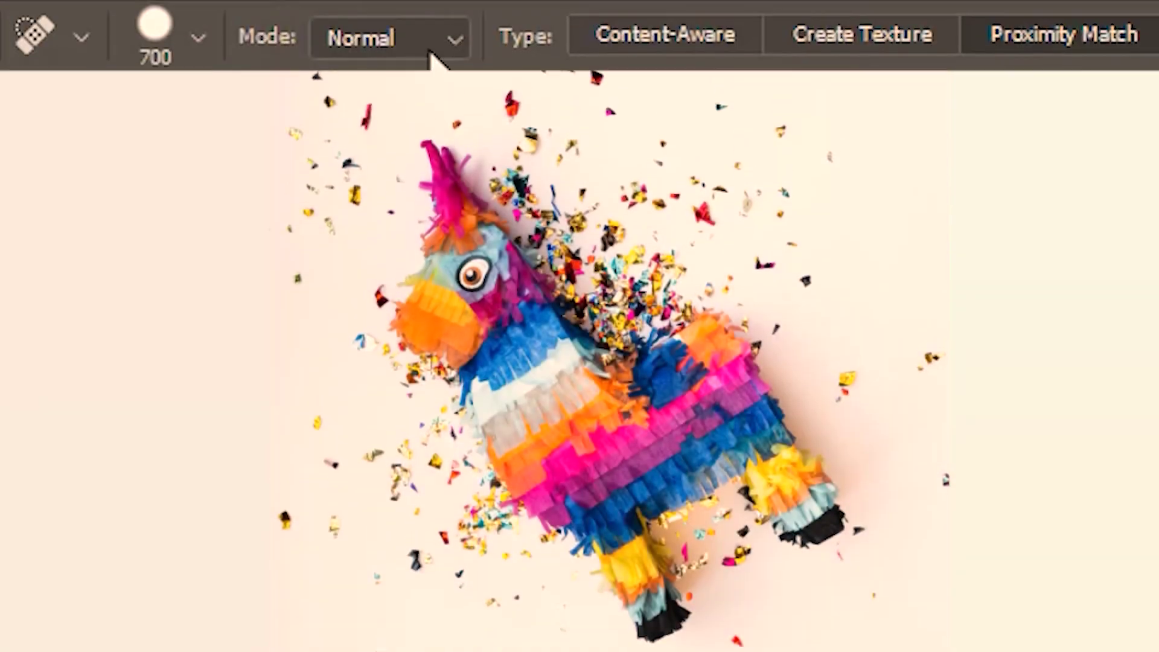
# Keep the healing mode at Normal and heal the confetti off the piñata's back
pyautogui.click(430, 52)
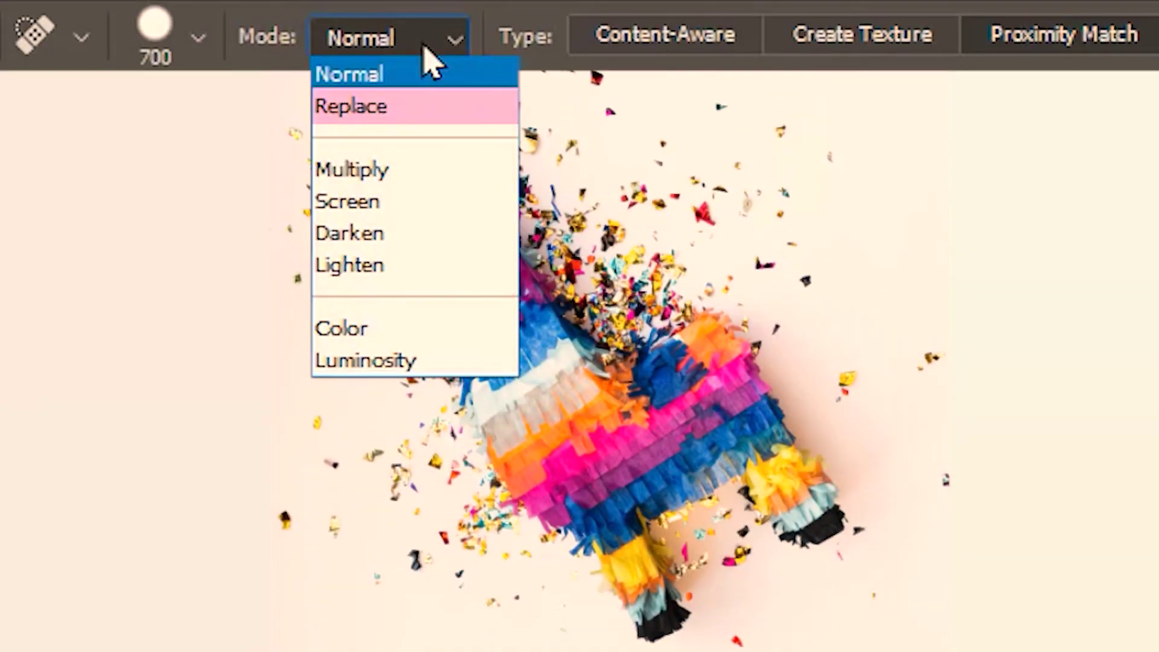
pyautogui.press('Escape')
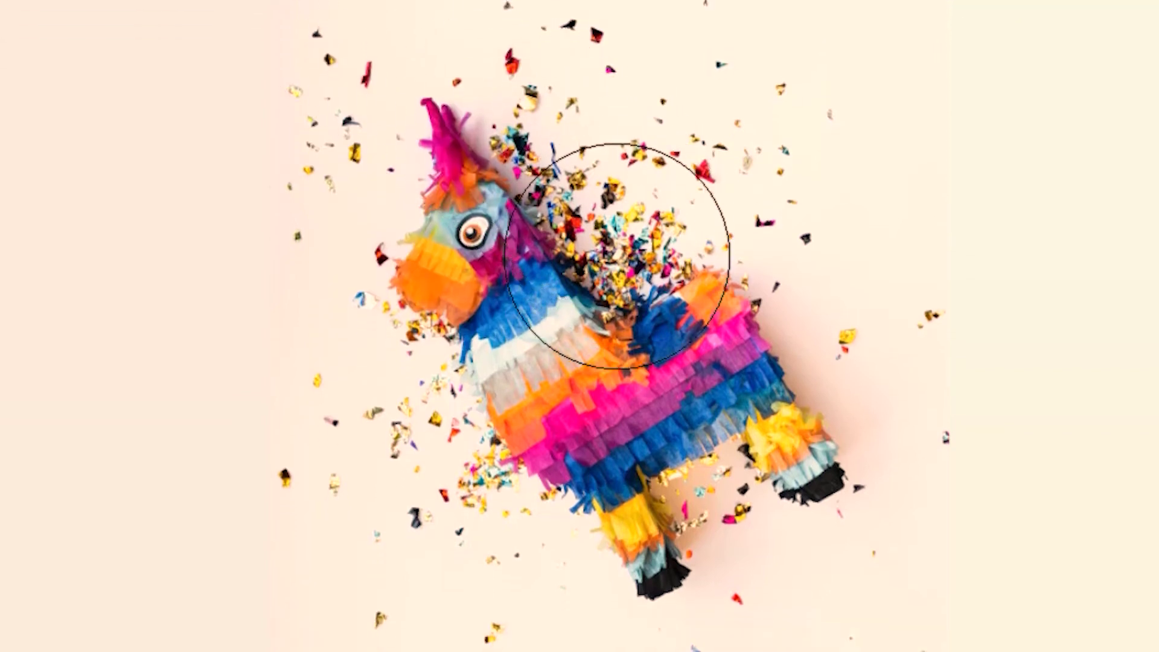
pyautogui.click(616, 263)
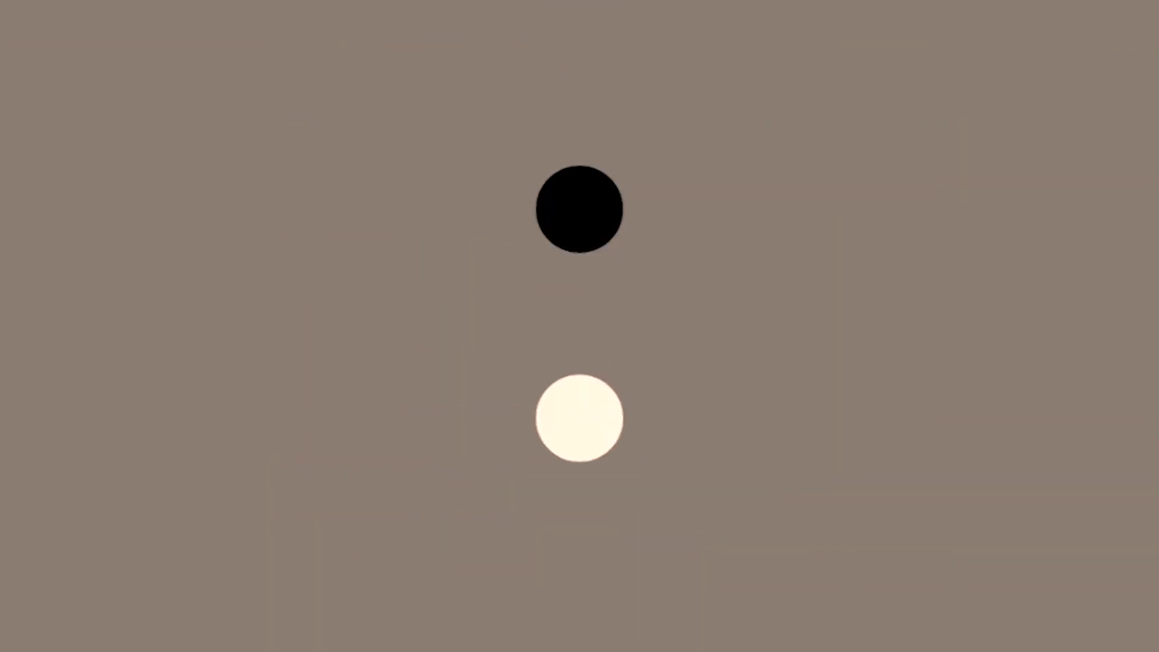
# Heal the black and cream dots in Normal mode, then switch the healing mode to Darken
pyautogui.click(462, 49)
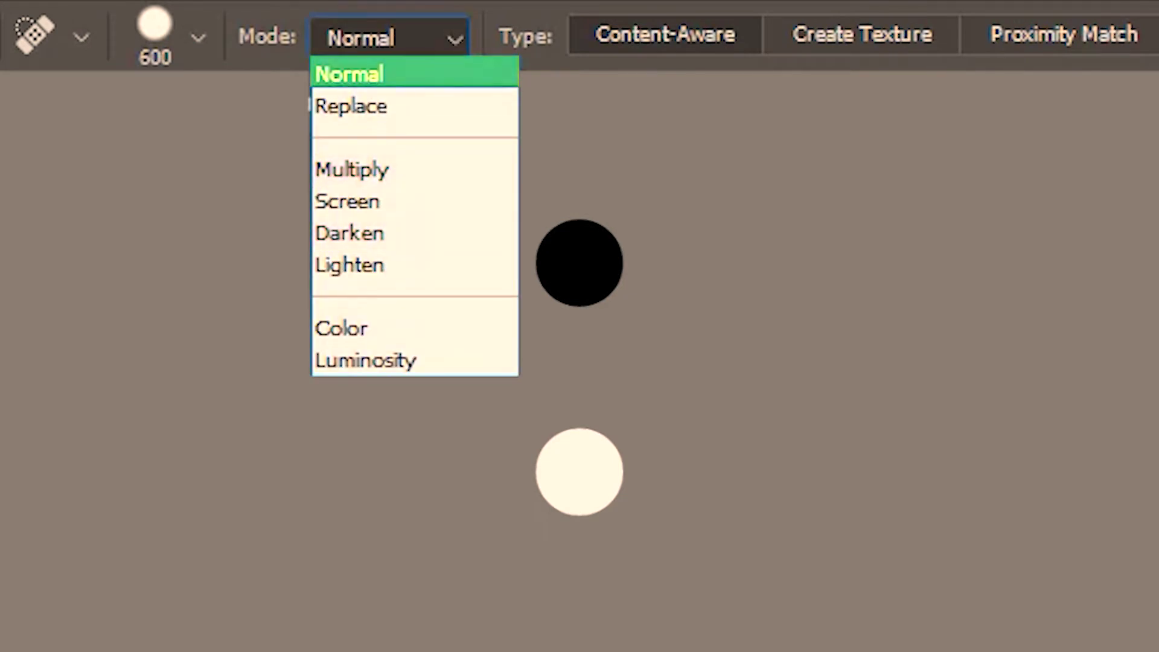
pyautogui.click(482, 75)
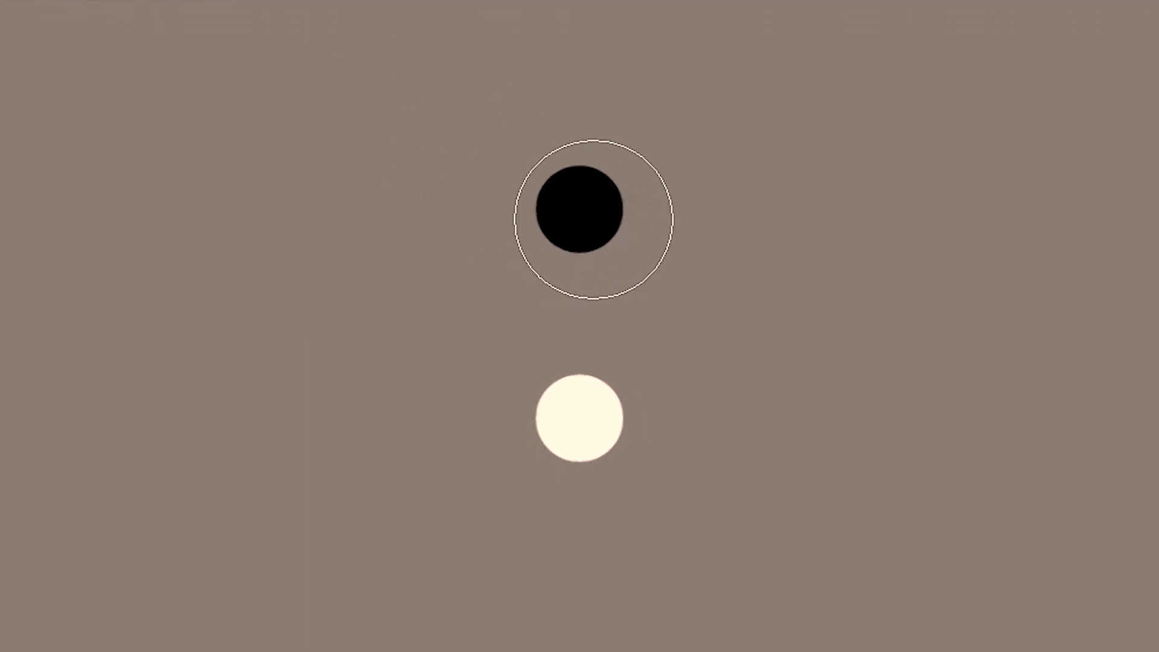
pyautogui.click(594, 220)
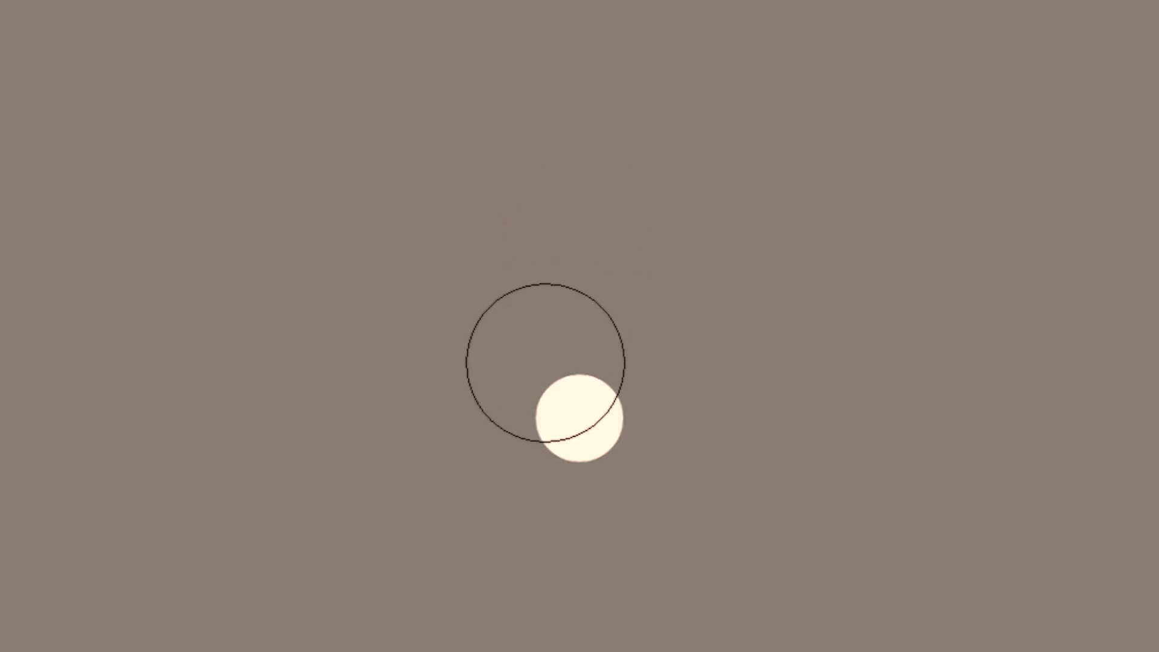
pyautogui.click(574, 430)
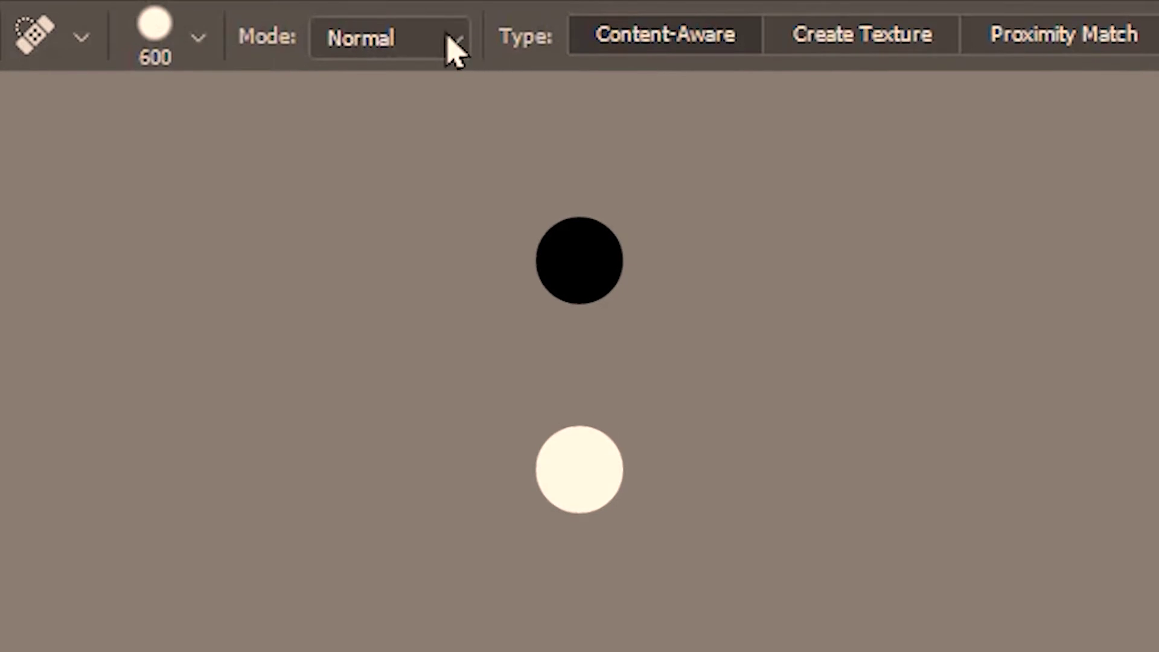
pyautogui.click(453, 42)
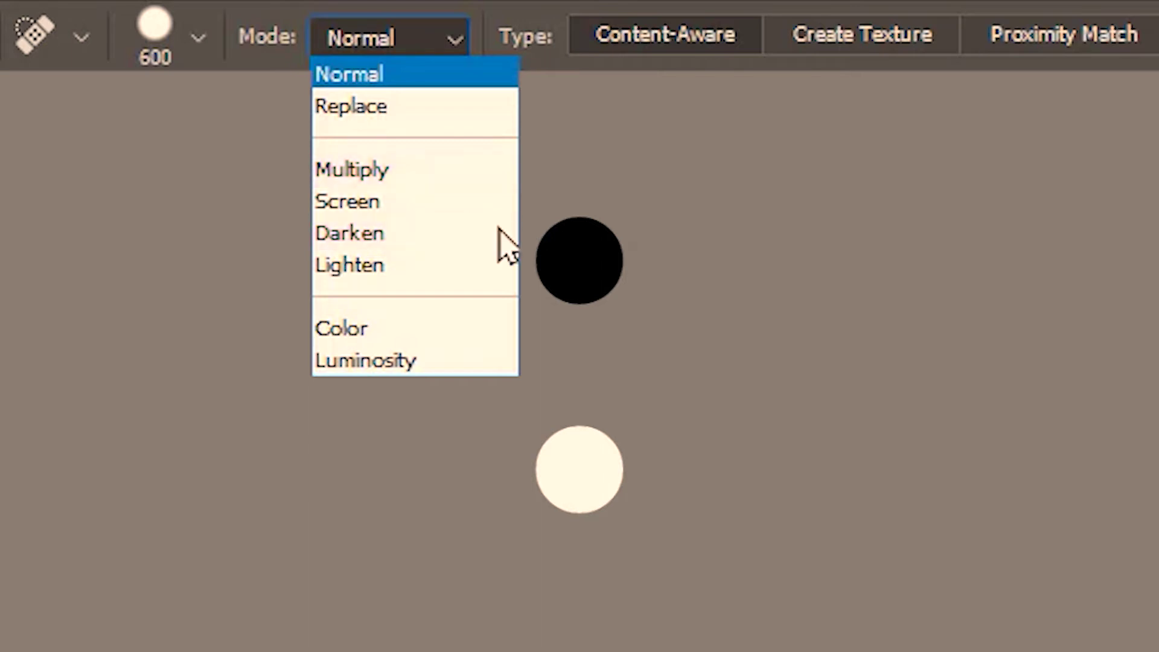
pyautogui.click(496, 233)
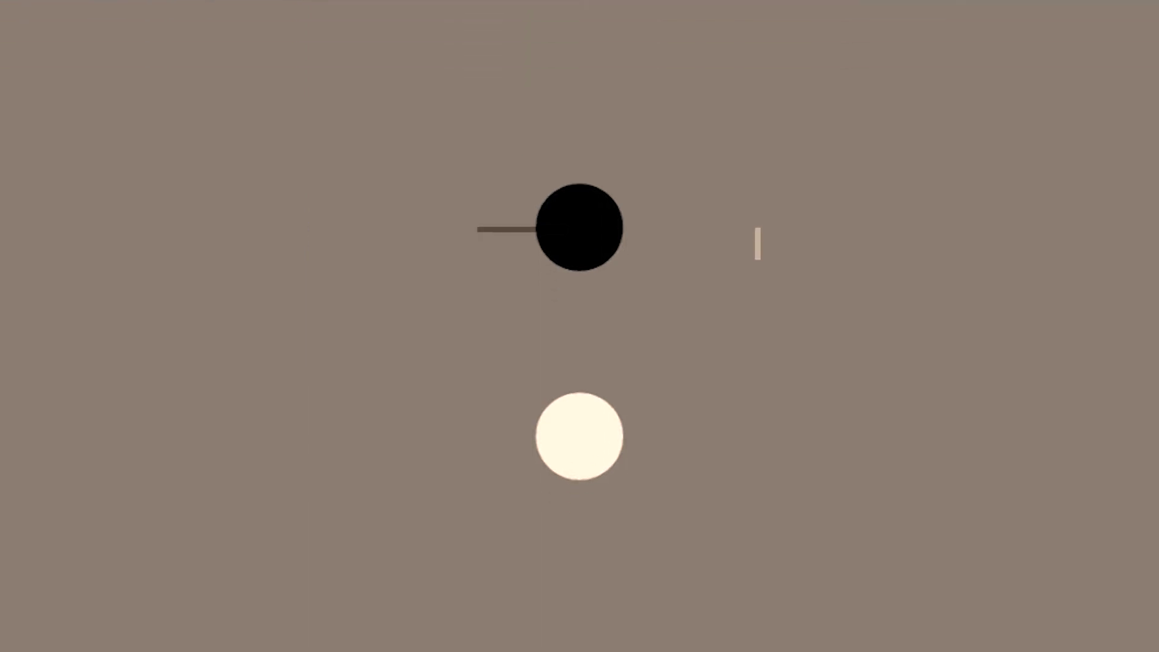